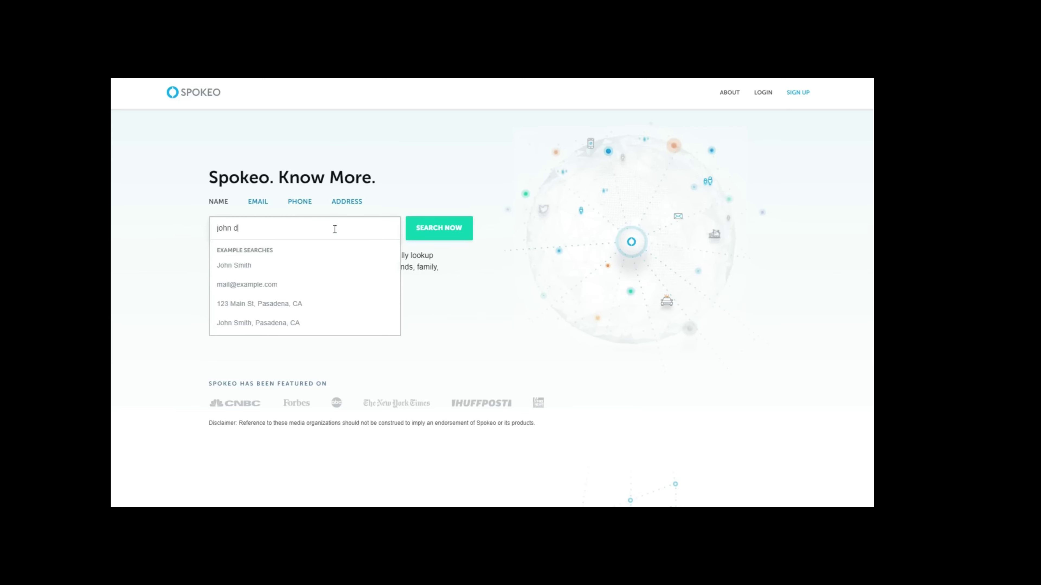
Step: Search Spokeo for John Doe and scroll through the matching records across states
{"action": "key", "text": "Return"}
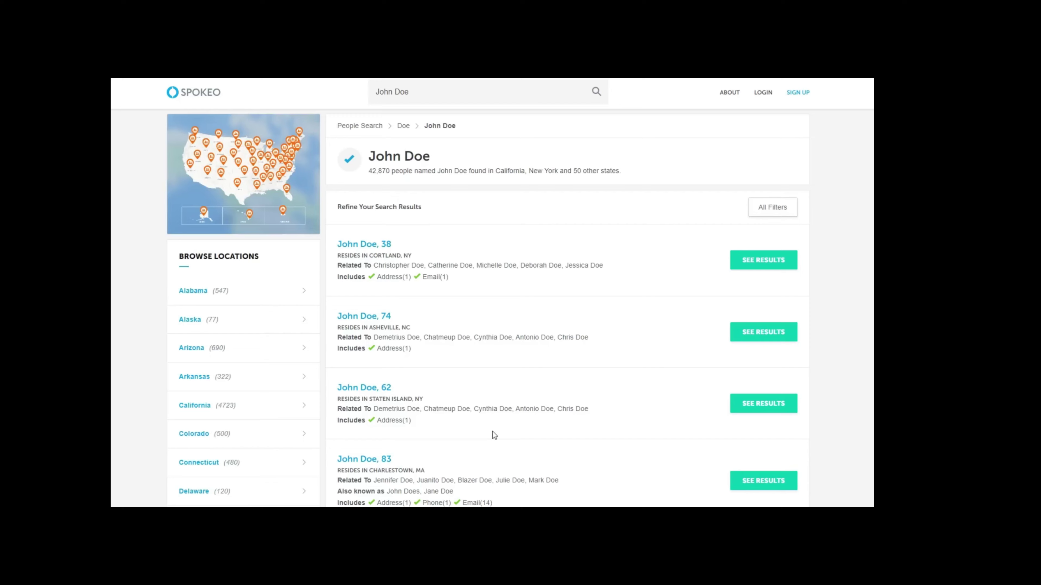
{"action": "scroll", "coordinate": [541, 400], "scroll_direction": "down", "scroll_amount": 3}
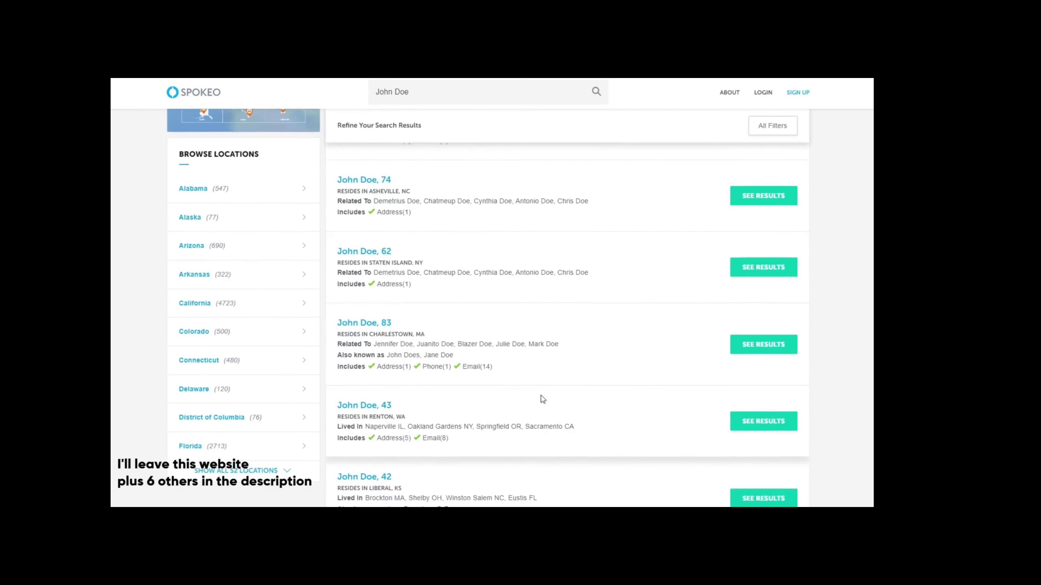
{"action": "scroll", "coordinate": [541, 396], "scroll_direction": "down", "scroll_amount": 4}
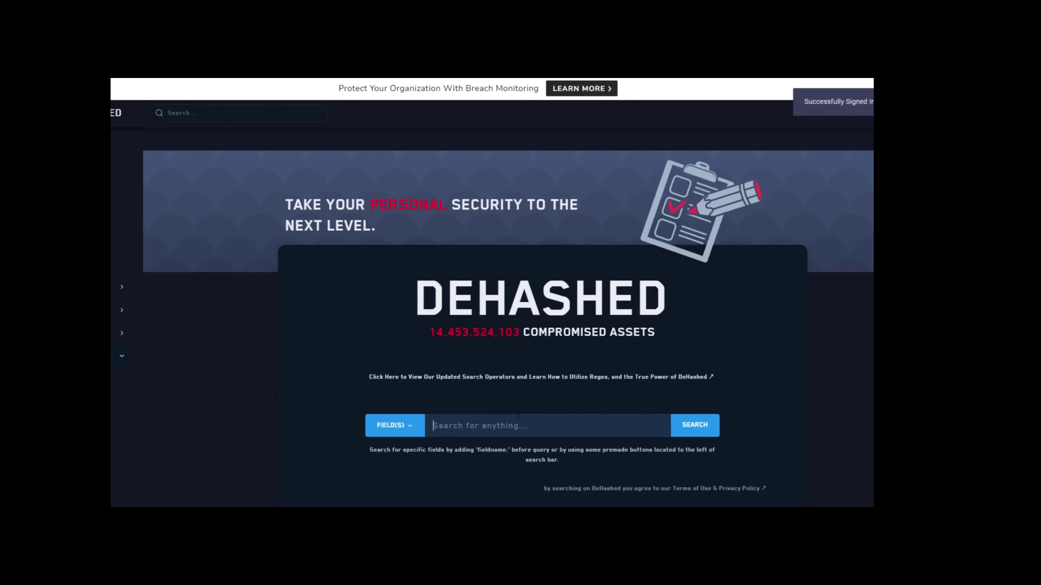
Step: Search DeHashed for 'john doe' and scroll through the 67789 leaked-record result cards
{"action": "type", "text": "john doe"}
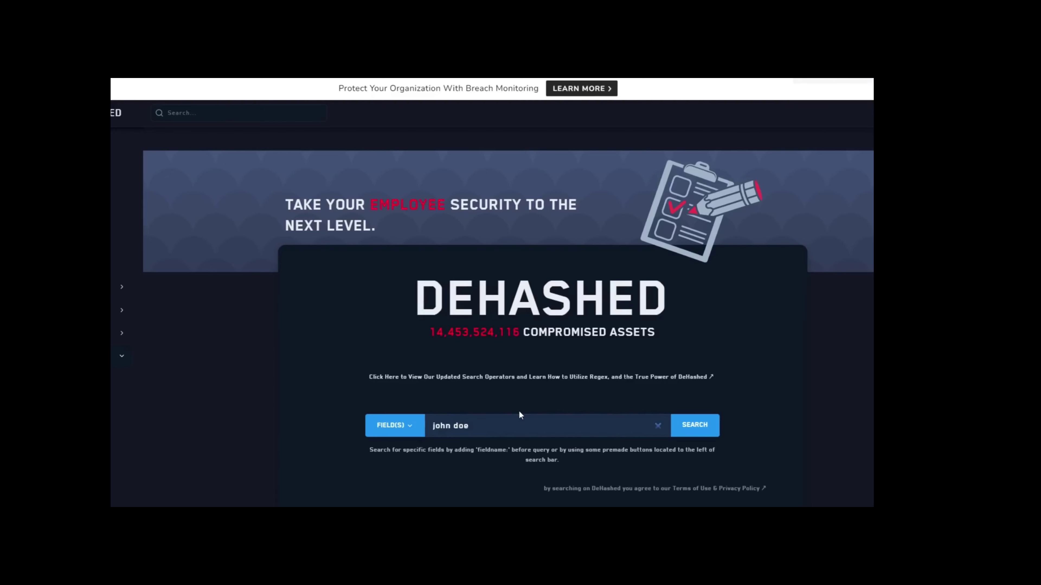
{"action": "key", "text": "Return"}
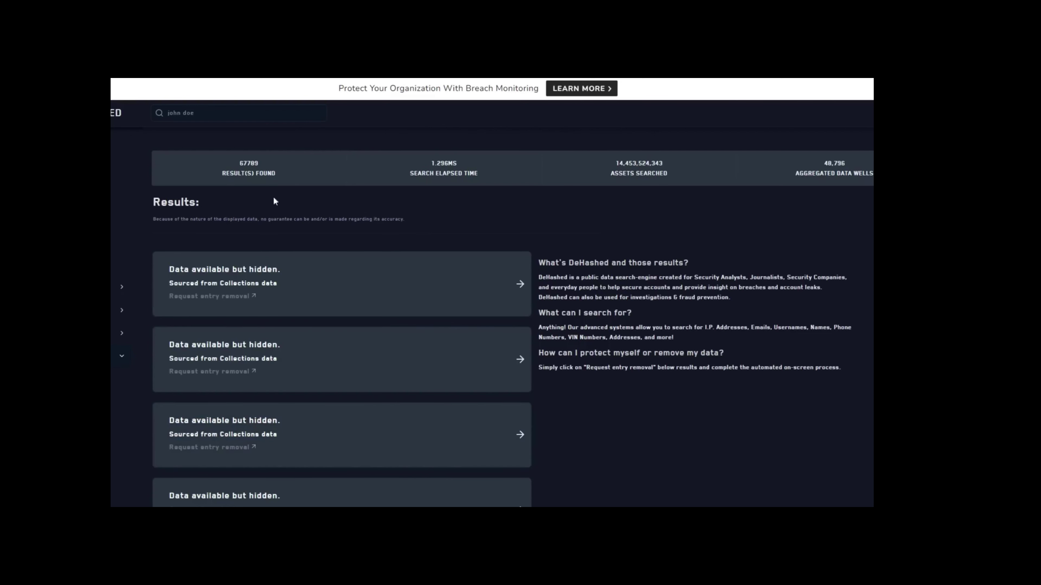
{"action": "scroll", "coordinate": [307, 276], "scroll_direction": "down", "scroll_amount": 3}
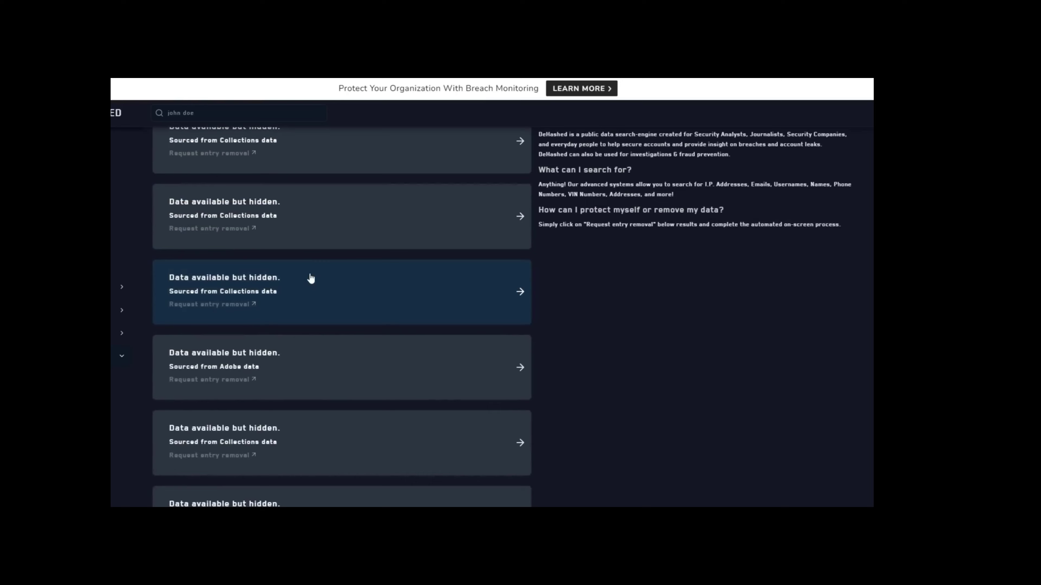
{"action": "scroll", "coordinate": [311, 278], "scroll_direction": "down", "scroll_amount": 5}
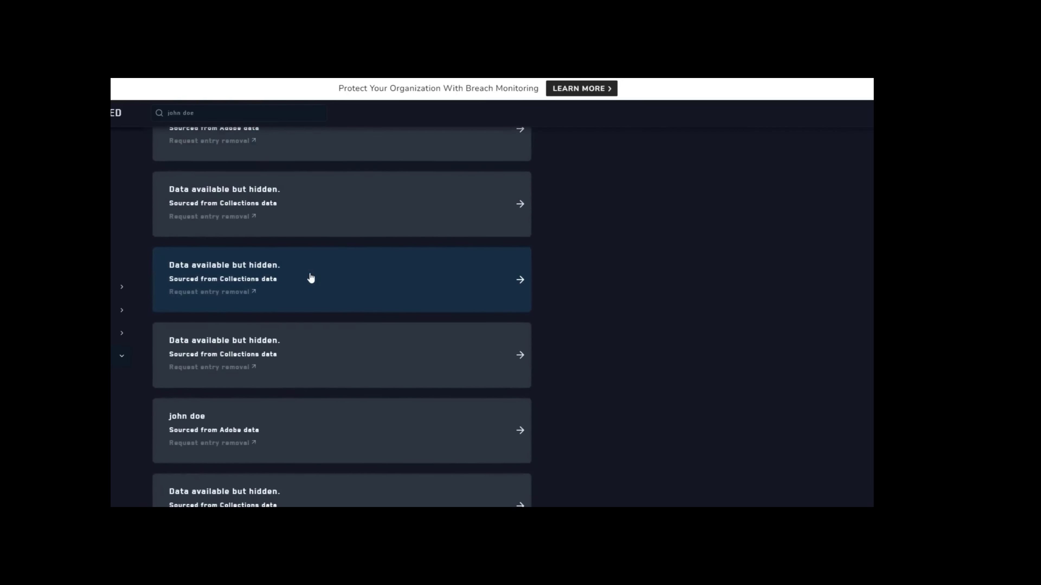
{"action": "scroll", "coordinate": [311, 278], "scroll_direction": "down", "scroll_amount": 5}
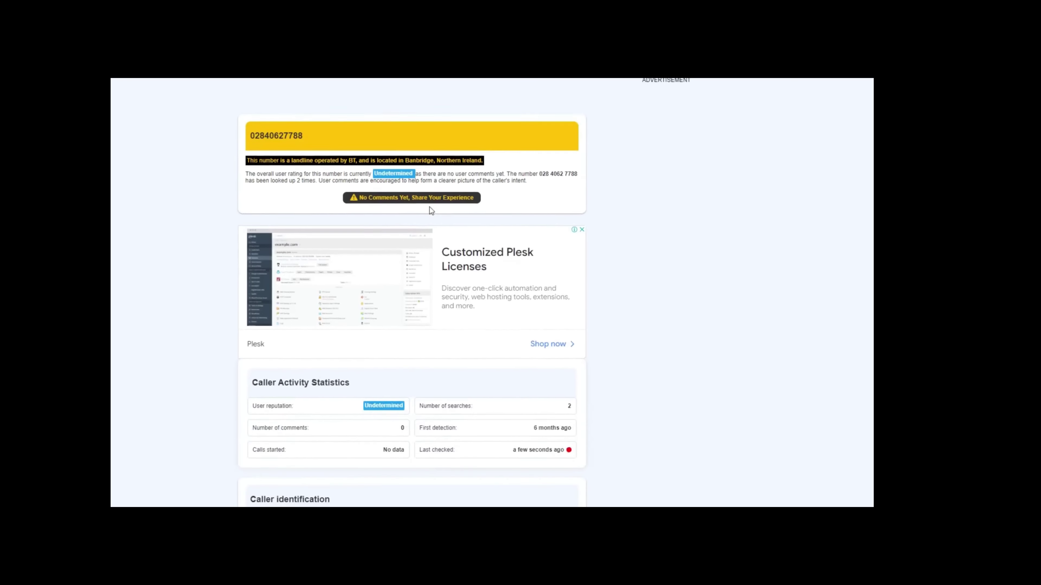
{"action": "scroll", "coordinate": [430, 208], "scroll_direction": "down", "scroll_amount": 5}
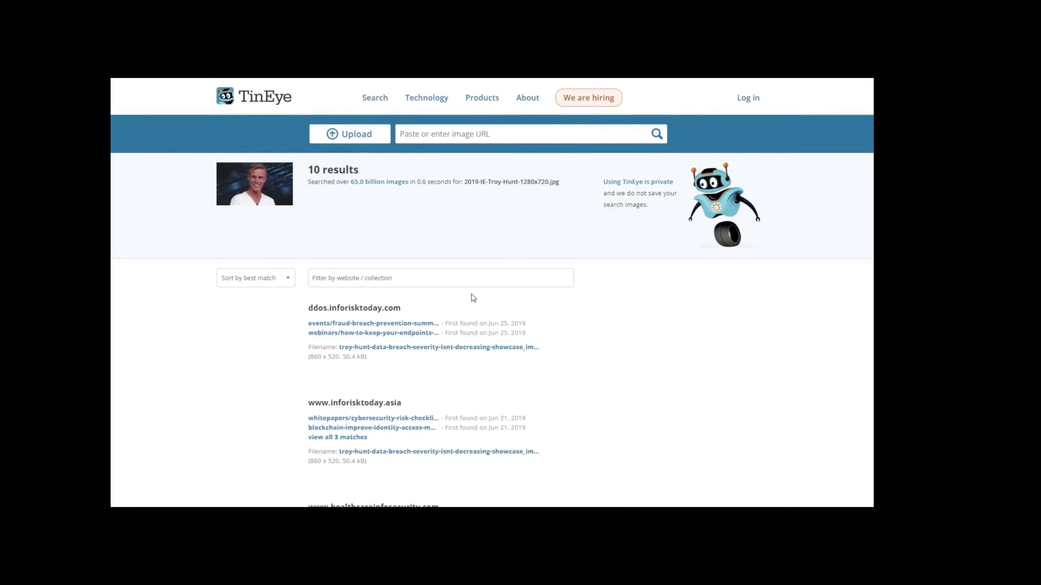
Step: Scroll through TinEye's 10 matching websites for the uploaded portrait photo
{"action": "scroll", "coordinate": [475, 295], "scroll_direction": "down", "scroll_amount": 3}
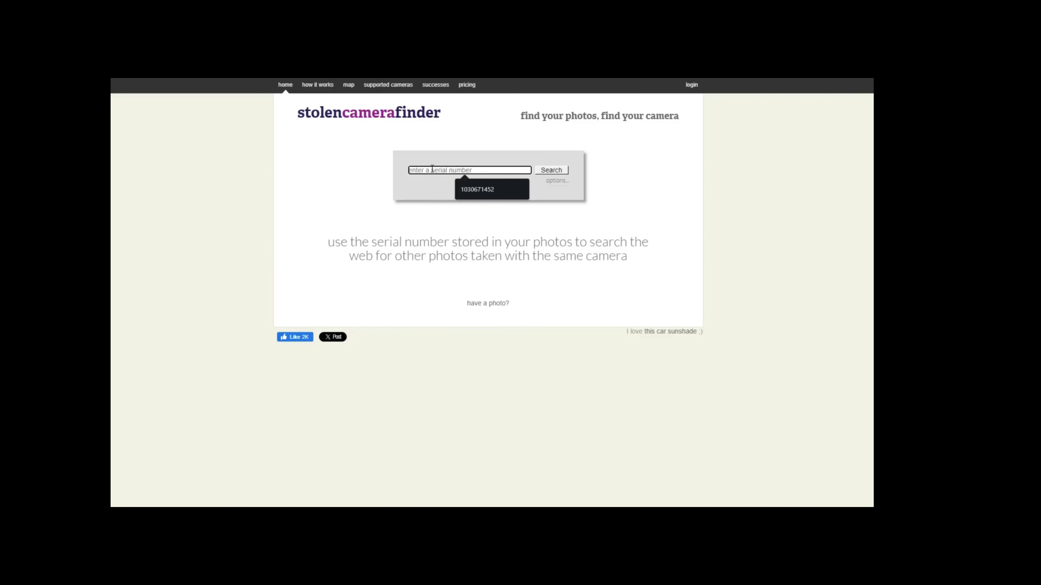
Step: Search Stolen Camera Finder for photos from serial 000000001 and scroll the results
{"action": "left_click", "coordinate": [549, 172]}
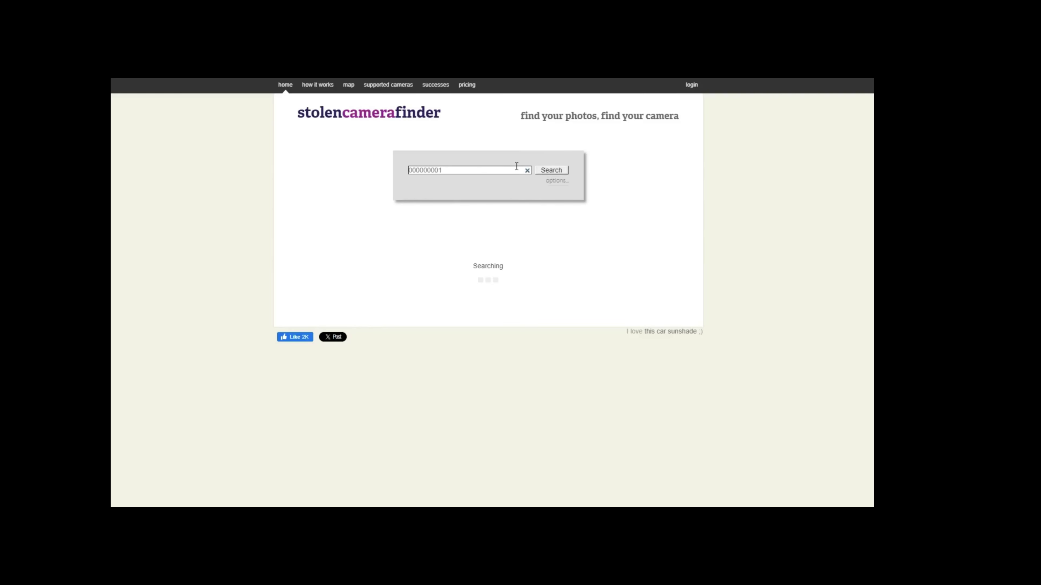
{"action": "scroll", "coordinate": [450, 237], "scroll_direction": "down", "scroll_amount": 5}
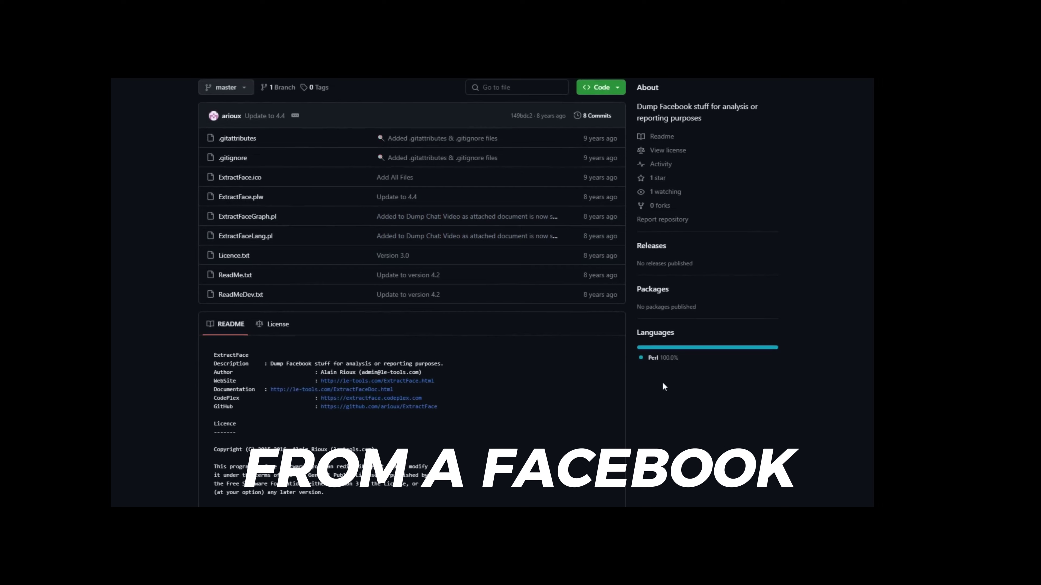
Step: Scroll the fb-sleep-stats README from the sleep chart through installation and startup to Troubleshooting
{"action": "scroll", "coordinate": [662, 383], "scroll_direction": "down", "scroll_amount": 1}
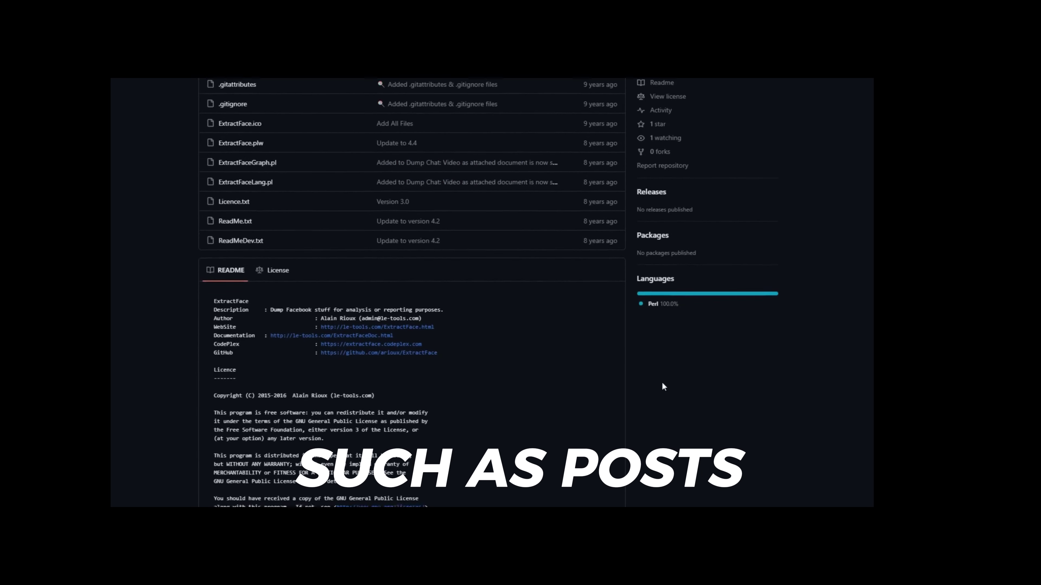
{"action": "scroll", "coordinate": [662, 383], "scroll_direction": "down", "scroll_amount": 2}
{"action": "scroll", "coordinate": [661, 383], "scroll_direction": "down", "scroll_amount": 1}
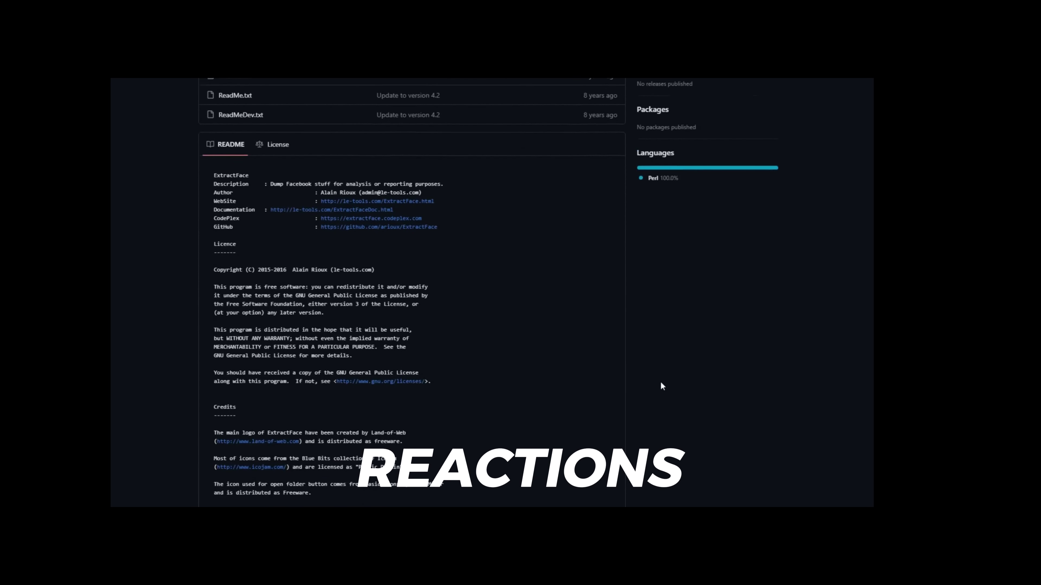
{"action": "scroll", "coordinate": [659, 383], "scroll_direction": "down", "scroll_amount": 2}
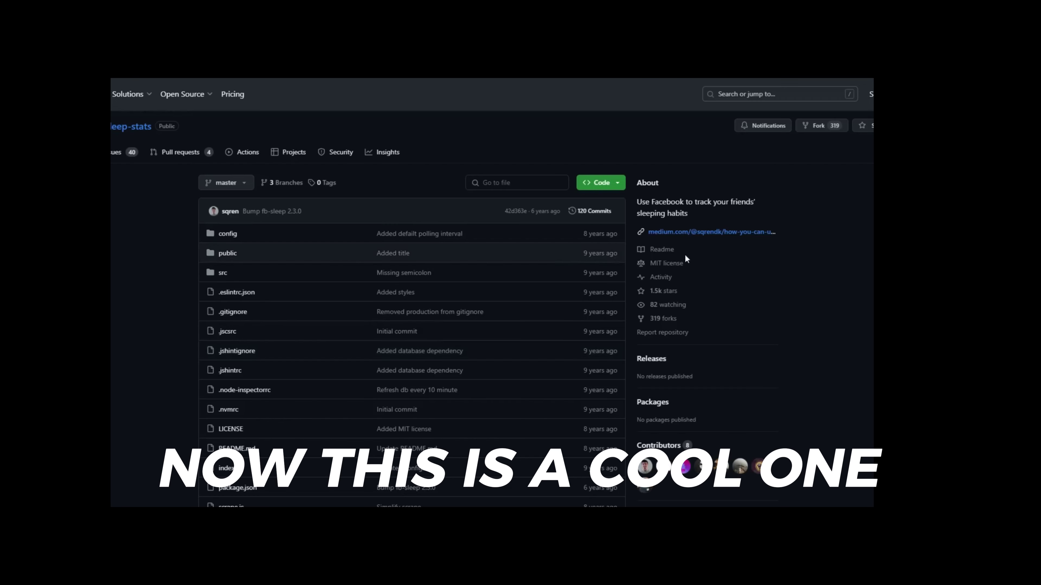
{"action": "scroll", "coordinate": [819, 274], "scroll_direction": "down", "scroll_amount": 3}
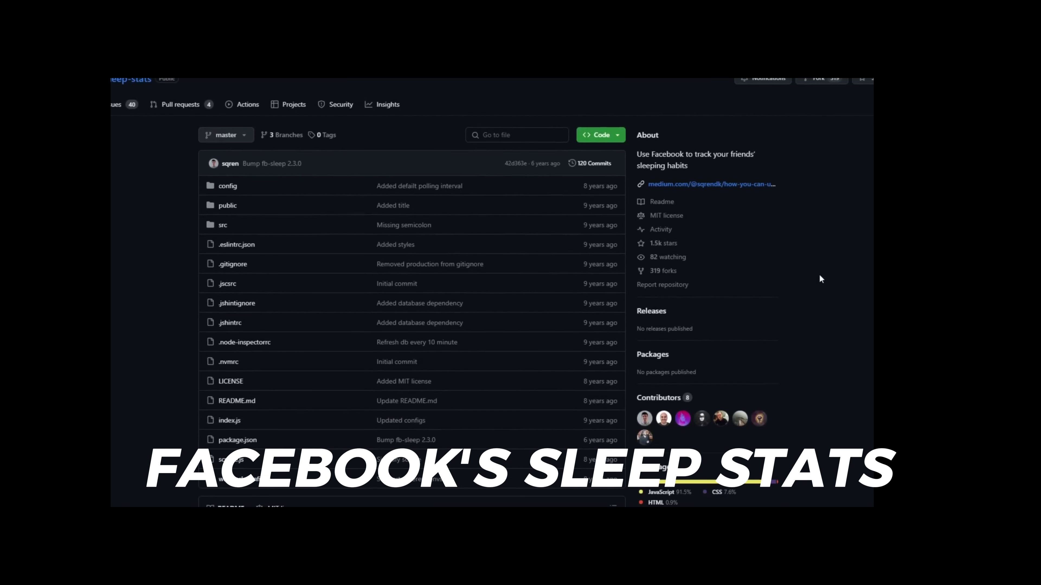
{"action": "scroll", "coordinate": [816, 277], "scroll_direction": "down", "scroll_amount": 6}
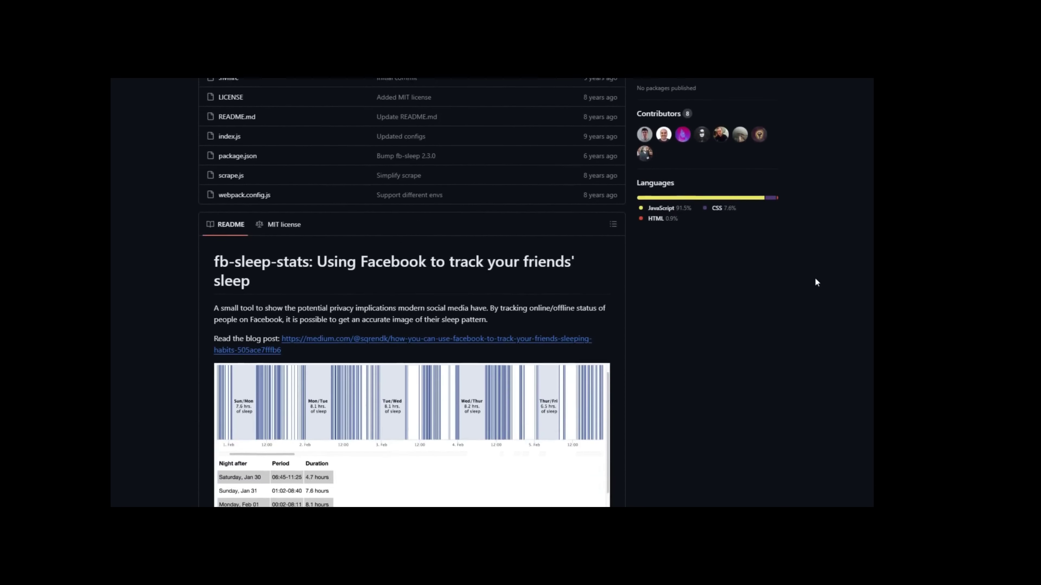
{"action": "scroll", "coordinate": [816, 283], "scroll_direction": "down", "scroll_amount": 1}
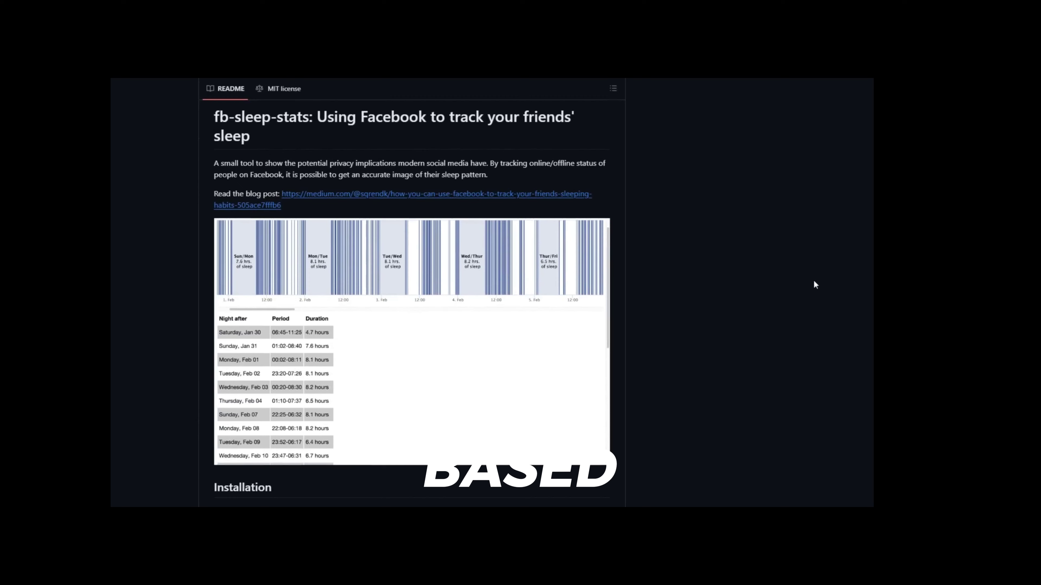
{"action": "scroll", "coordinate": [814, 281], "scroll_direction": "down", "scroll_amount": 1}
{"action": "scroll", "coordinate": [814, 281], "scroll_direction": "down", "scroll_amount": 2}
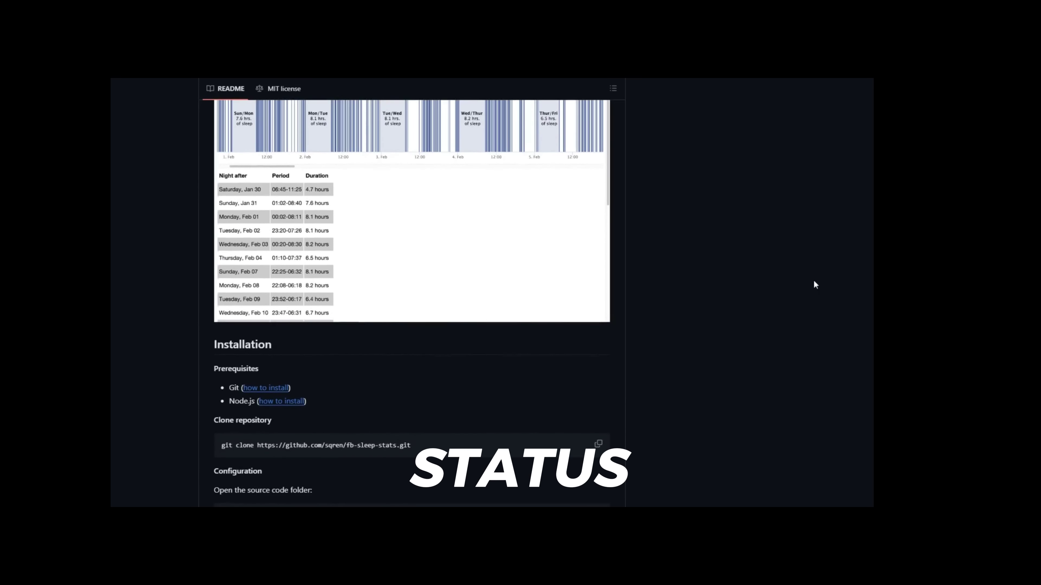
{"action": "scroll", "coordinate": [814, 282], "scroll_direction": "down", "scroll_amount": 1}
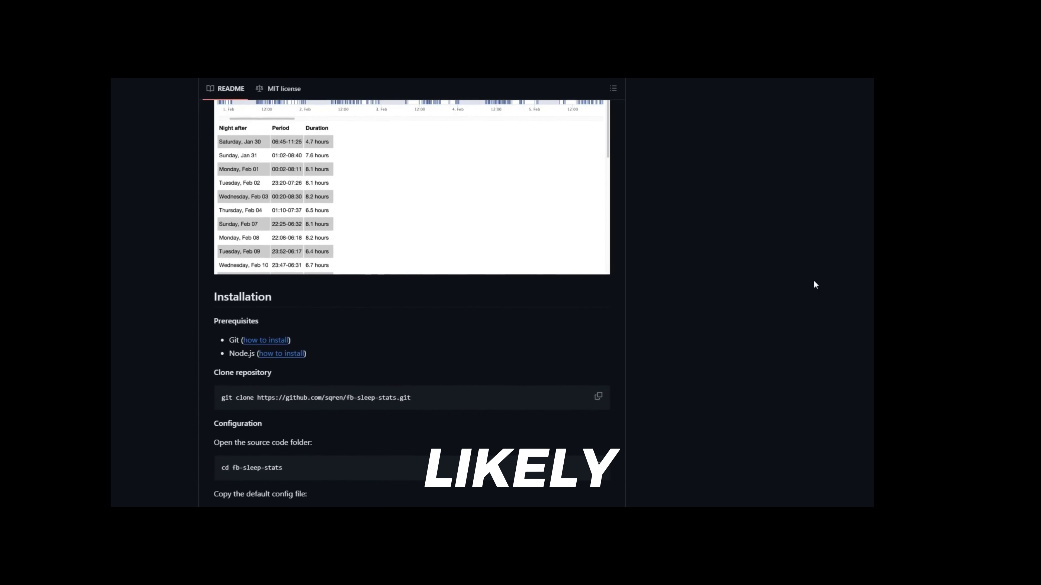
{"action": "scroll", "coordinate": [814, 281], "scroll_direction": "down", "scroll_amount": 3}
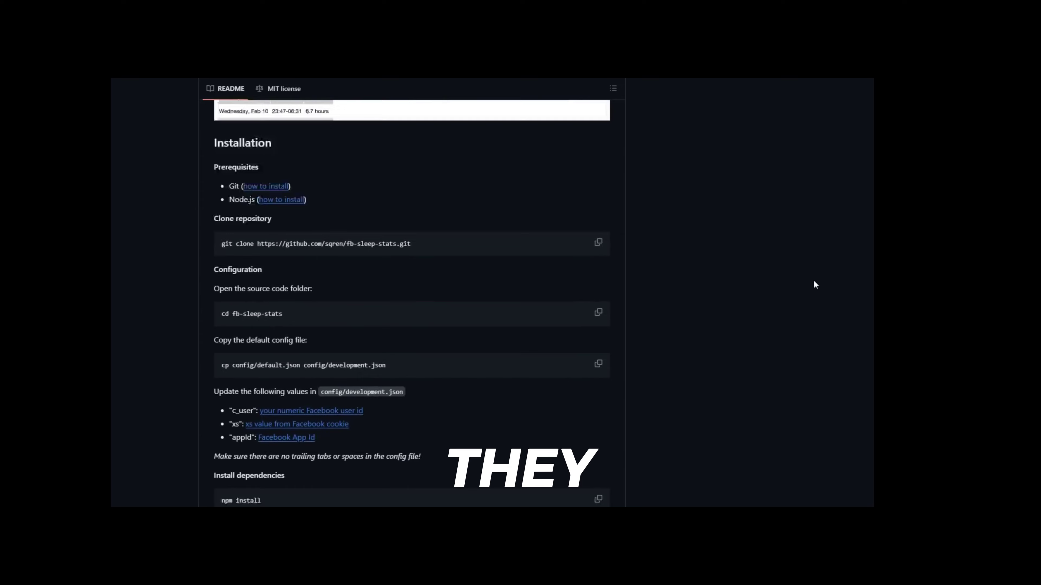
{"action": "scroll", "coordinate": [814, 281], "scroll_direction": "down", "scroll_amount": 2}
{"action": "scroll", "coordinate": [814, 281], "scroll_direction": "down", "scroll_amount": 5}
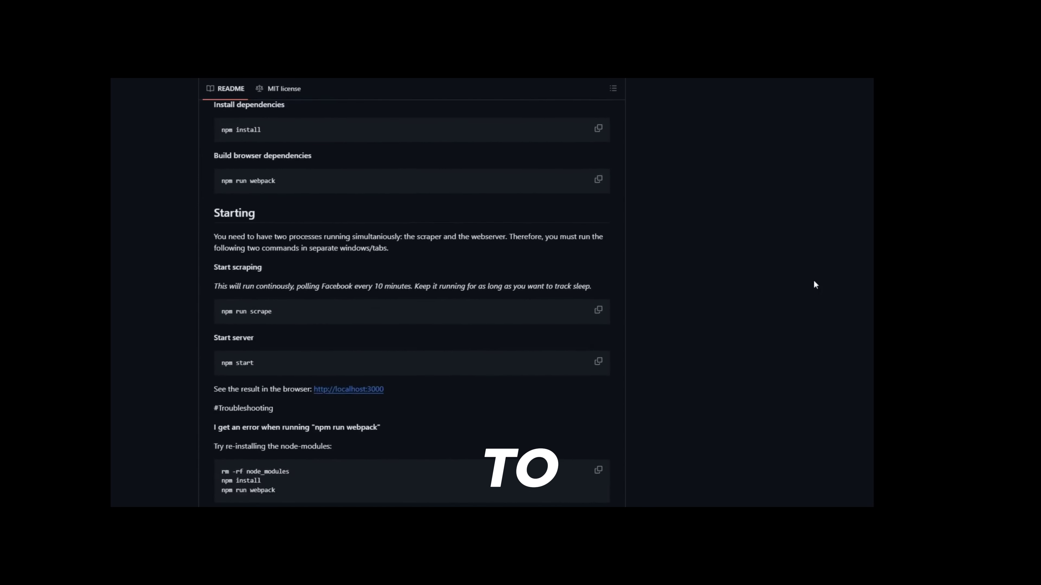
{"action": "scroll", "coordinate": [813, 281], "scroll_direction": "down", "scroll_amount": 8}
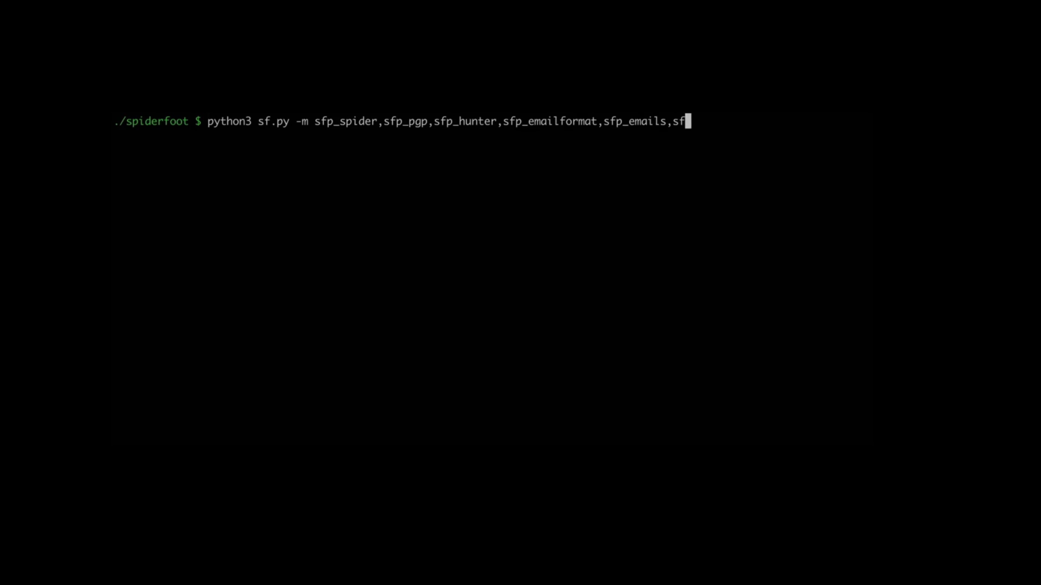
Step: Run sf.py with emailformat, emails and haveibeenpwned modules on tesla.com, filtering EMAILADDR_COMPROMISED quietly
{"action": "type", "text": "haveibeenpwn"}
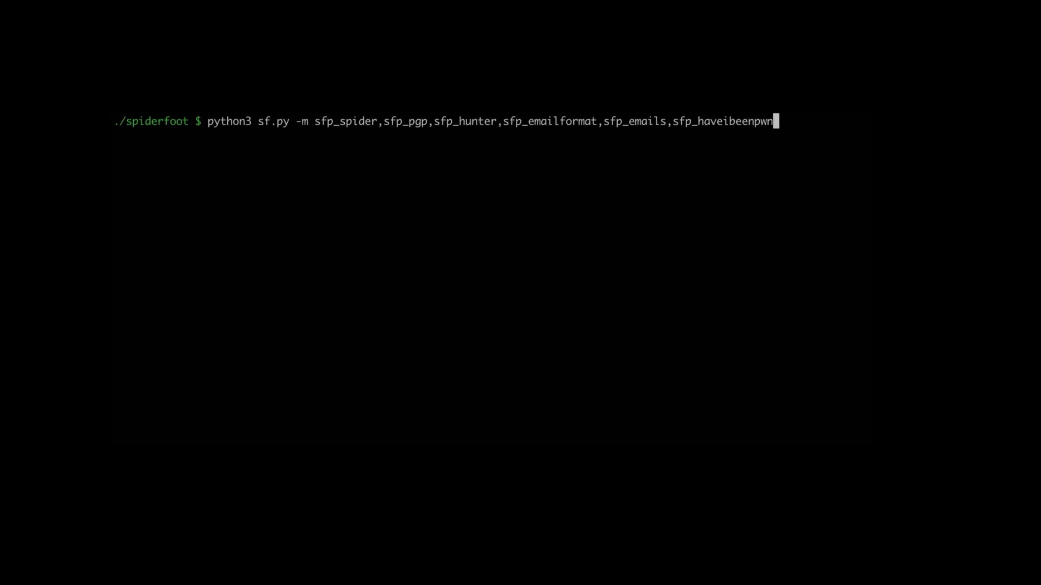
{"action": "type", "text": "ed -s tesla.com"}
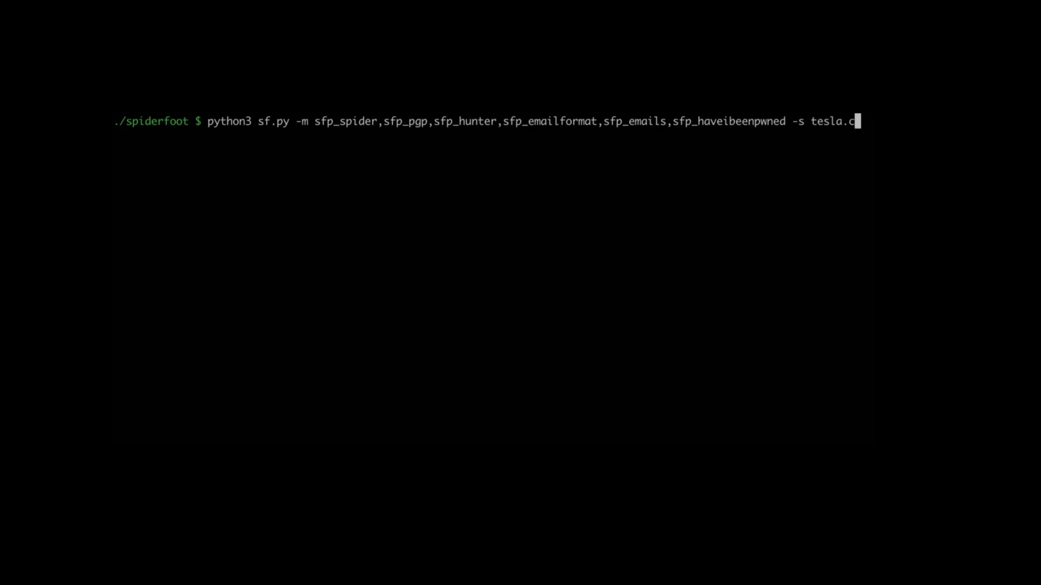
{"action": "key", "text": "Return"}
{"action": "type", "text": "-F EMAILADDR"}
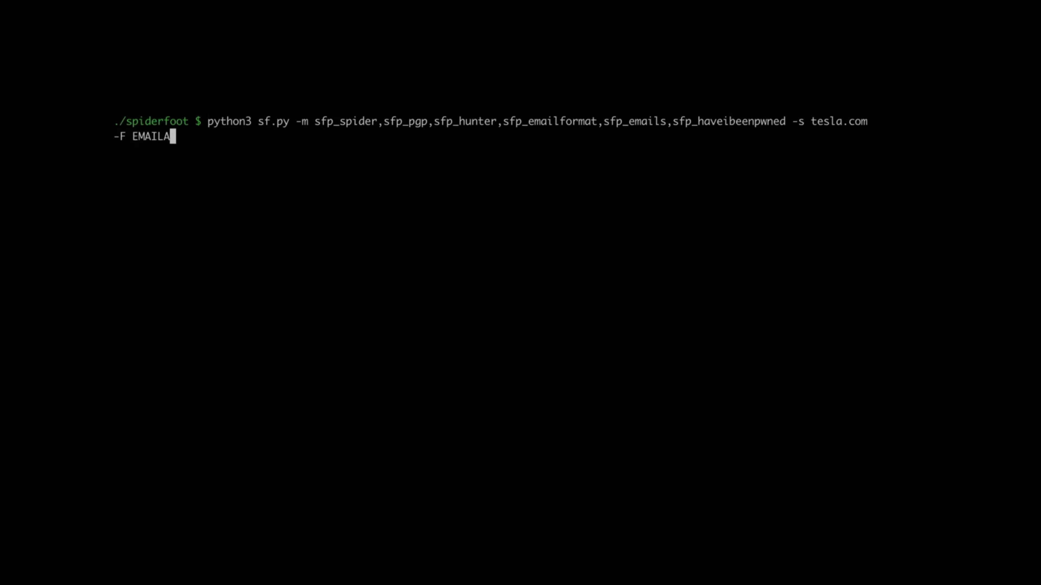
{"action": "type", "text": "_COMPROMISED -q"}
{"action": "key", "text": "Return"}
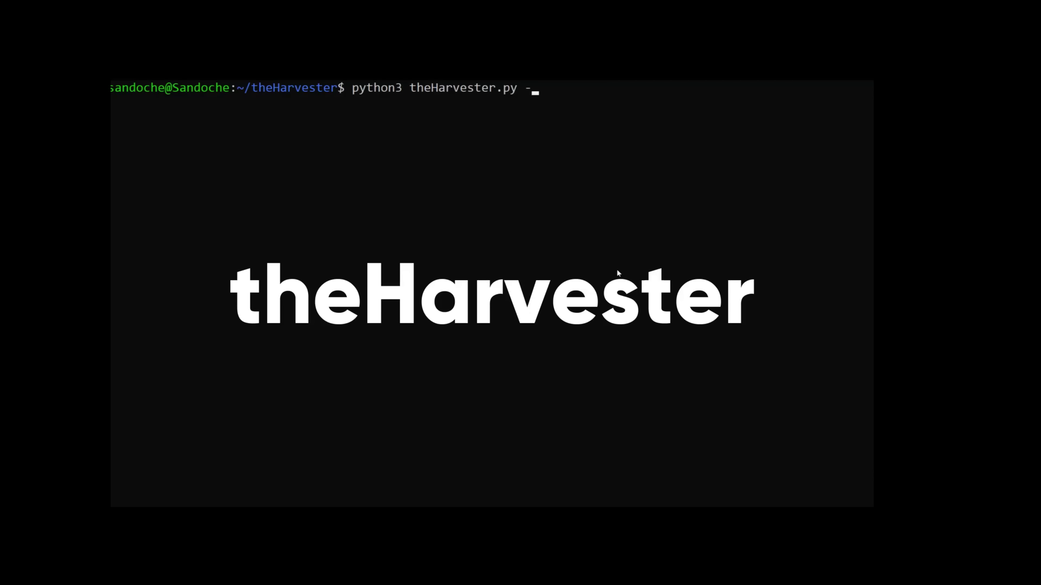
Step: Run theHarvester.py with -d adittane.com -b bing to find the domain's emails and hosts
{"action": "type", "text": "dittane.com -b "}
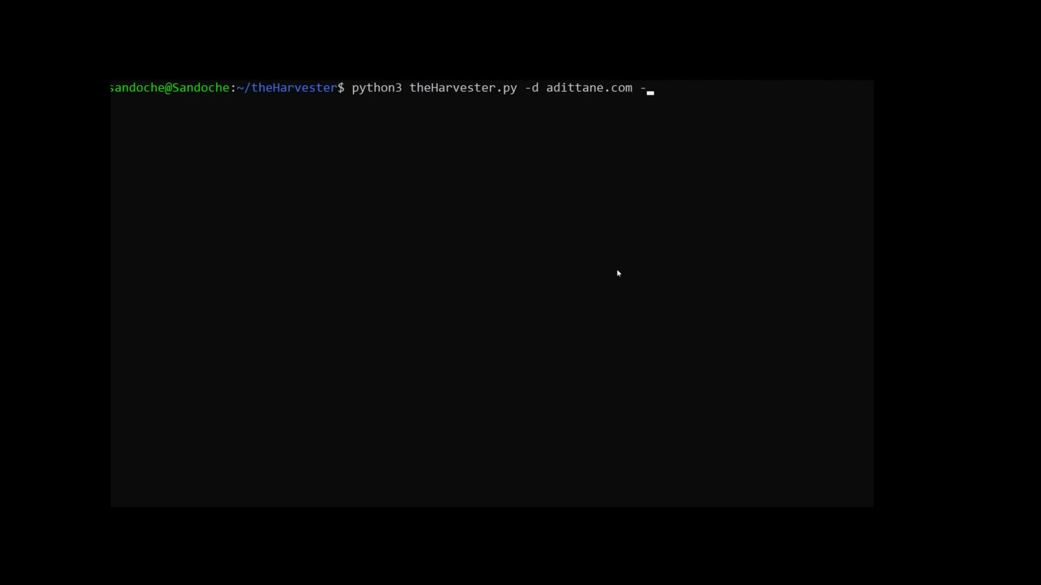
{"action": "type", "text": "bing"}
{"action": "key", "text": "Return"}
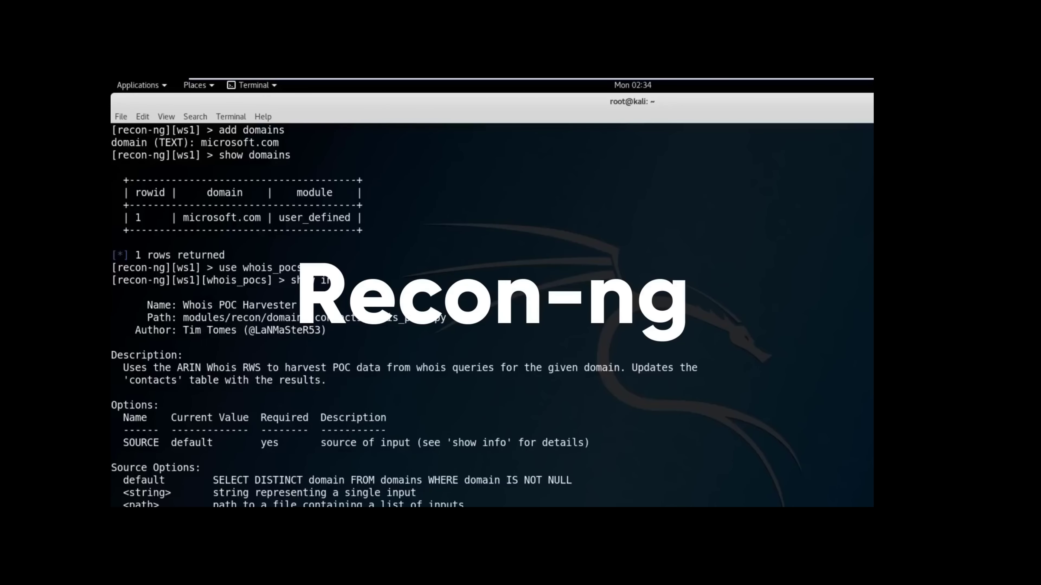
Step: Run the whois_pocs module to list microsoft.com Whois contacts with their ARIN links
{"action": "type", "text": "run"}
{"action": "key", "text": "Return"}
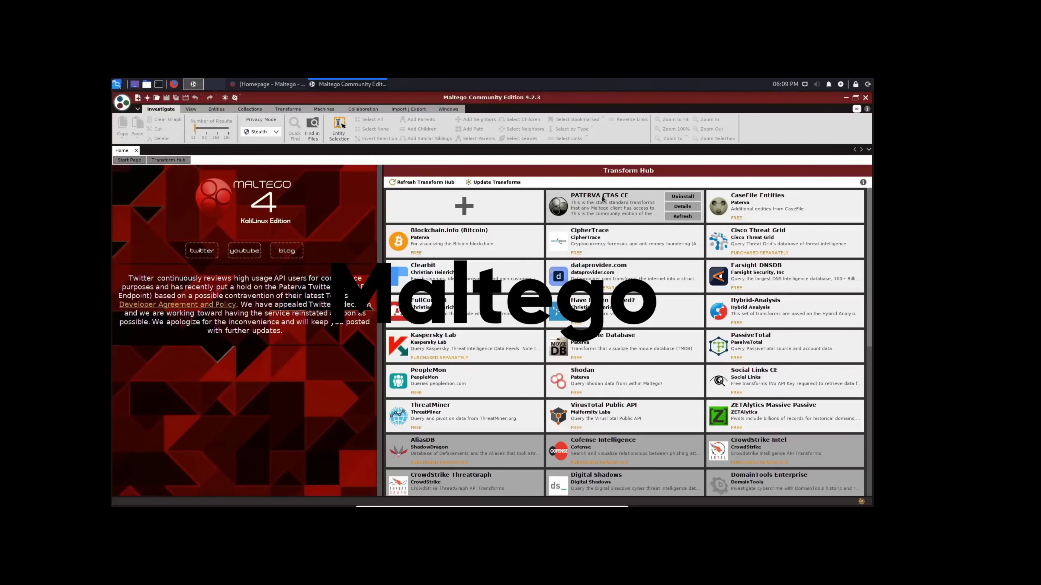
Step: Create the blank graph New Graph (1) from Maltego's application menu
{"action": "mouse_move", "coordinate": [622, 200]}
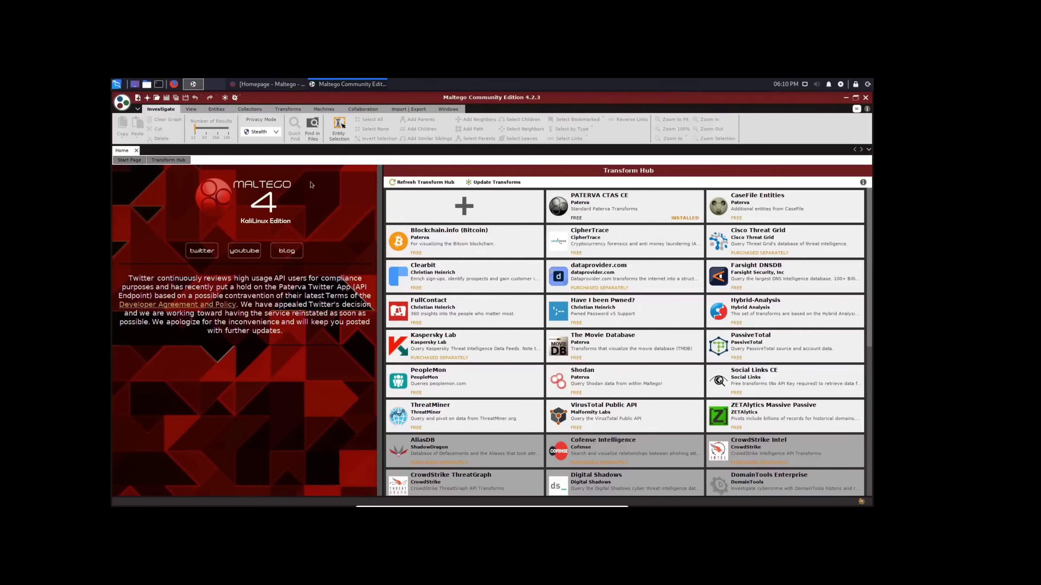
{"action": "left_click", "coordinate": [123, 102]}
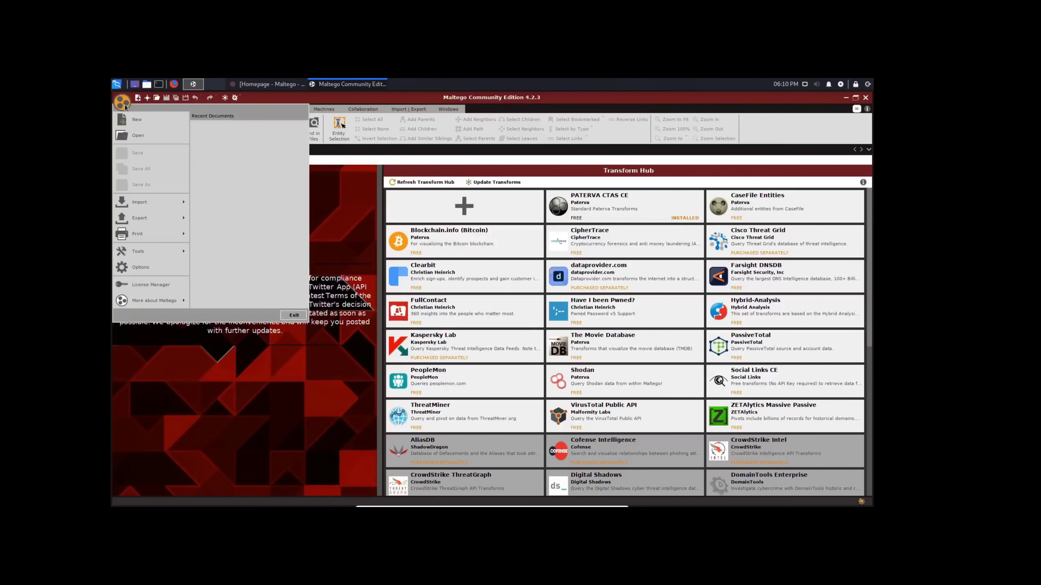
{"action": "left_click", "coordinate": [137, 120]}
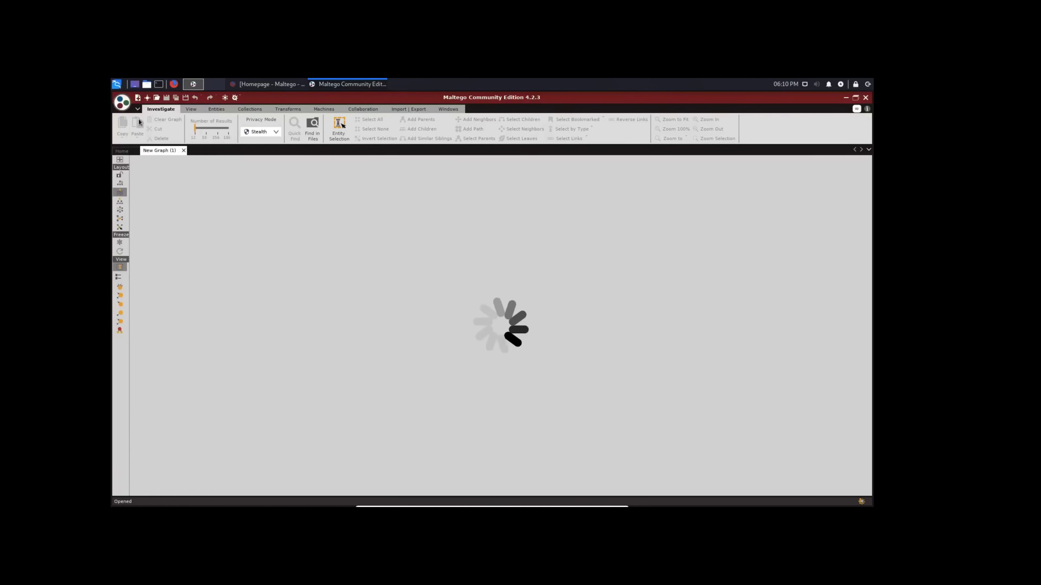